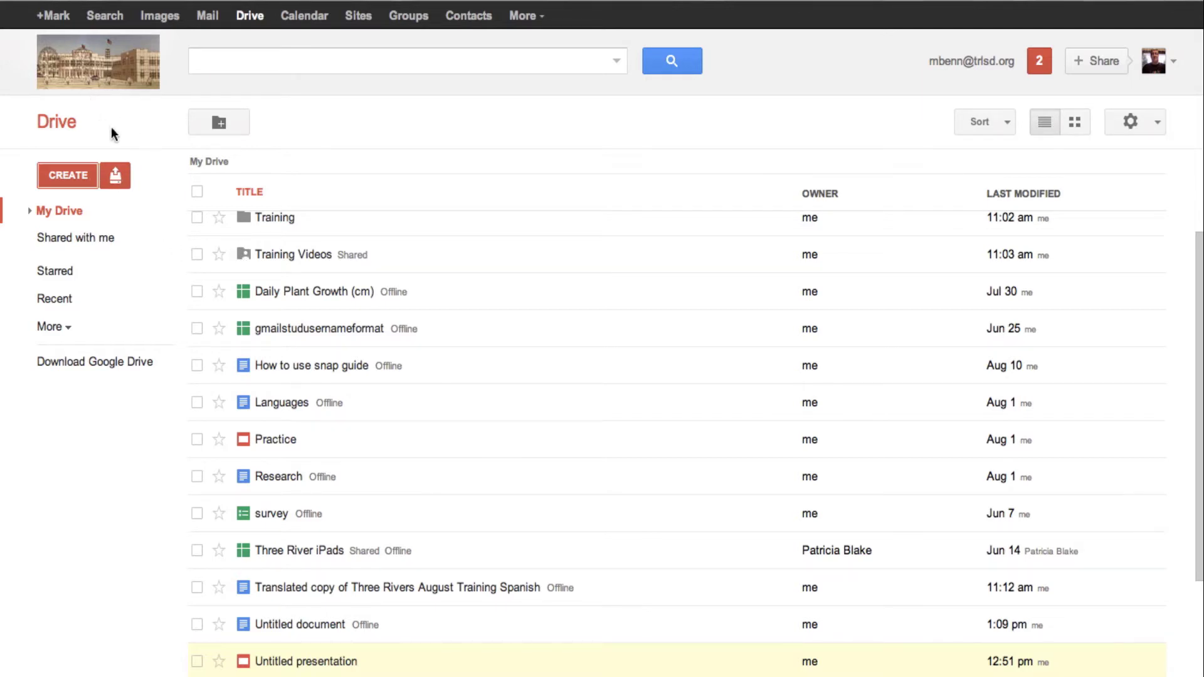
Create a new Google Slides presentation from the Google Drive CREATE menu.
{"action": "left_click", "coordinate": [66, 177]}
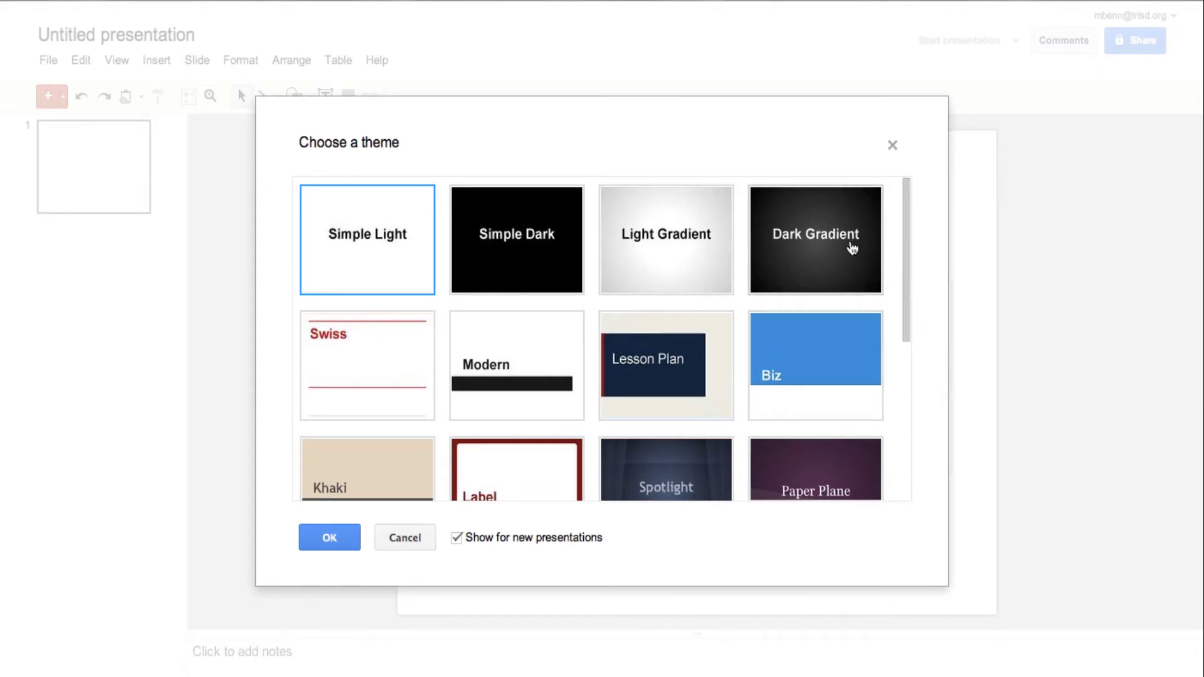
Choose the Dark Gradient theme and apply it to the new presentation.
{"action": "left_click", "coordinate": [822, 250]}
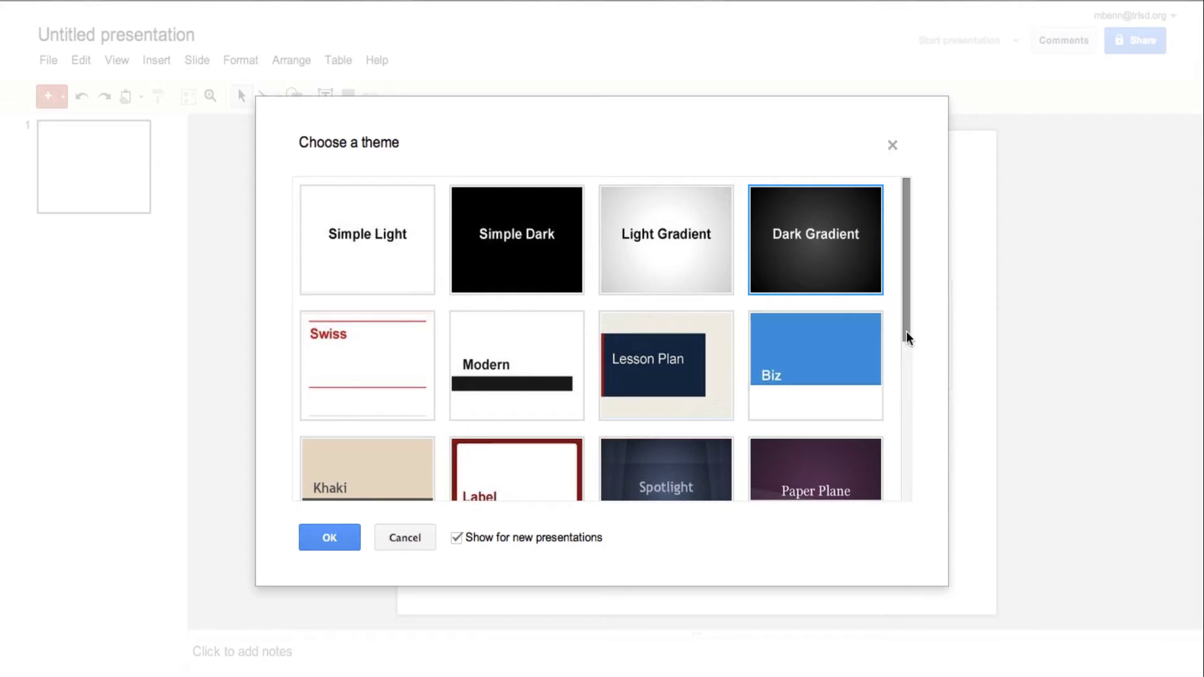
{"action": "left_click_drag", "start_coordinate": [906, 331], "coordinate": [898, 536]}
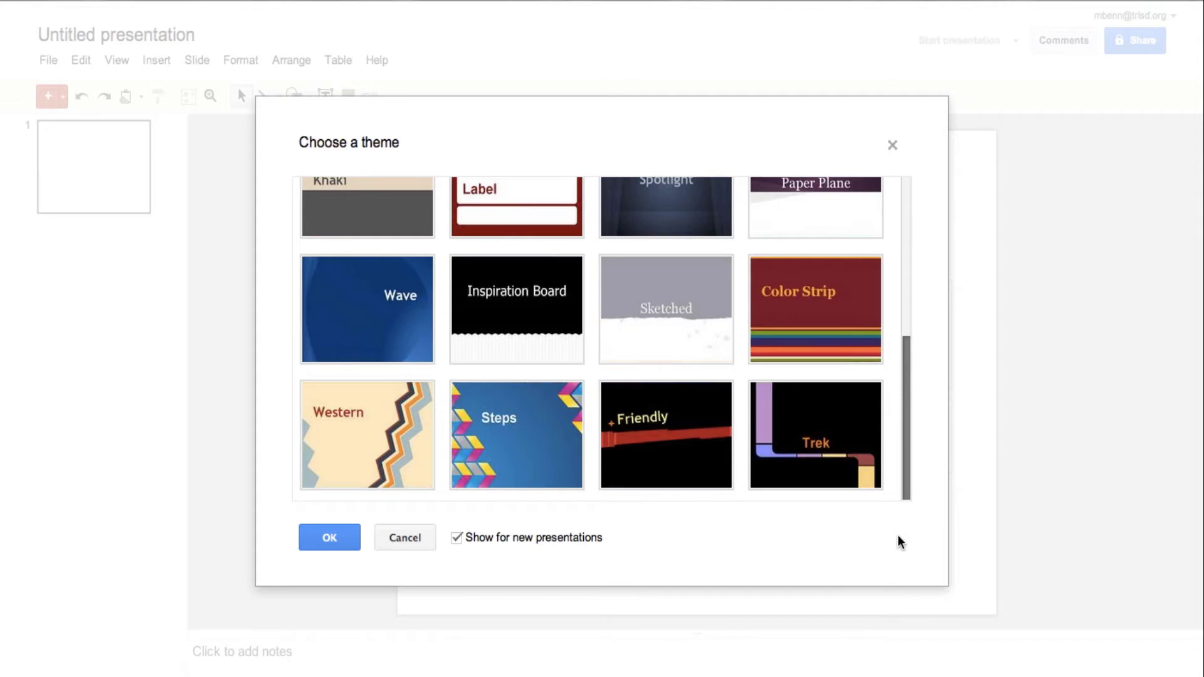
{"action": "left_click_drag", "start_coordinate": [897, 492], "coordinate": [905, 277]}
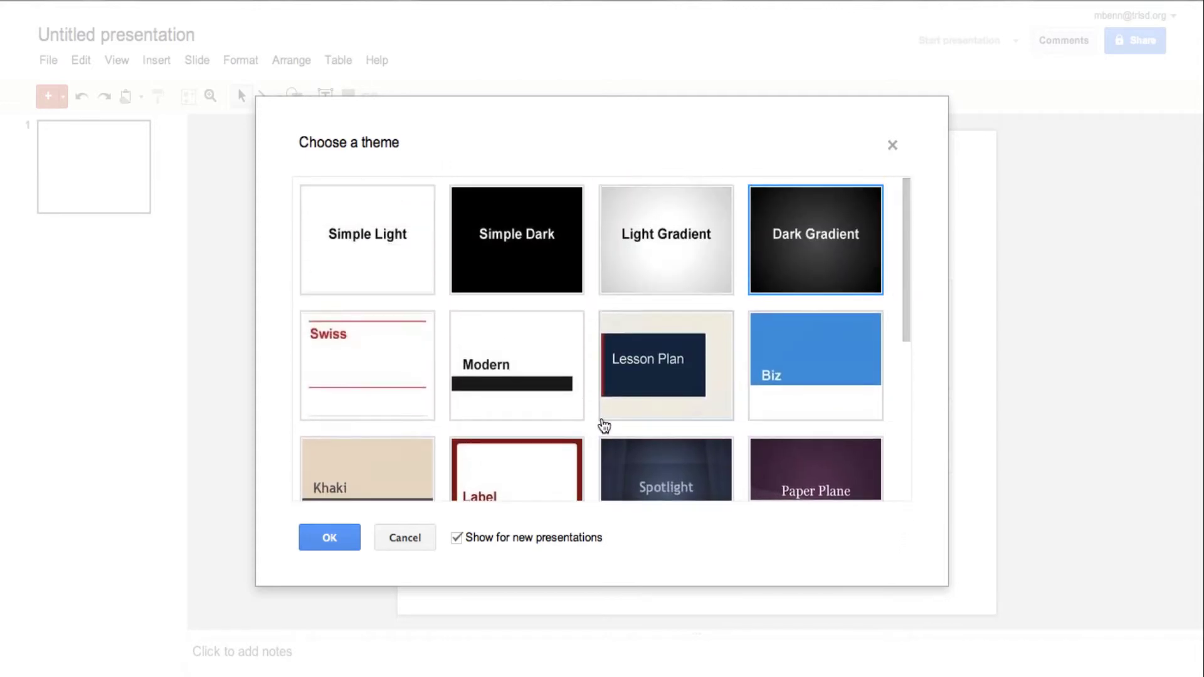
{"action": "left_click", "coordinate": [331, 534]}
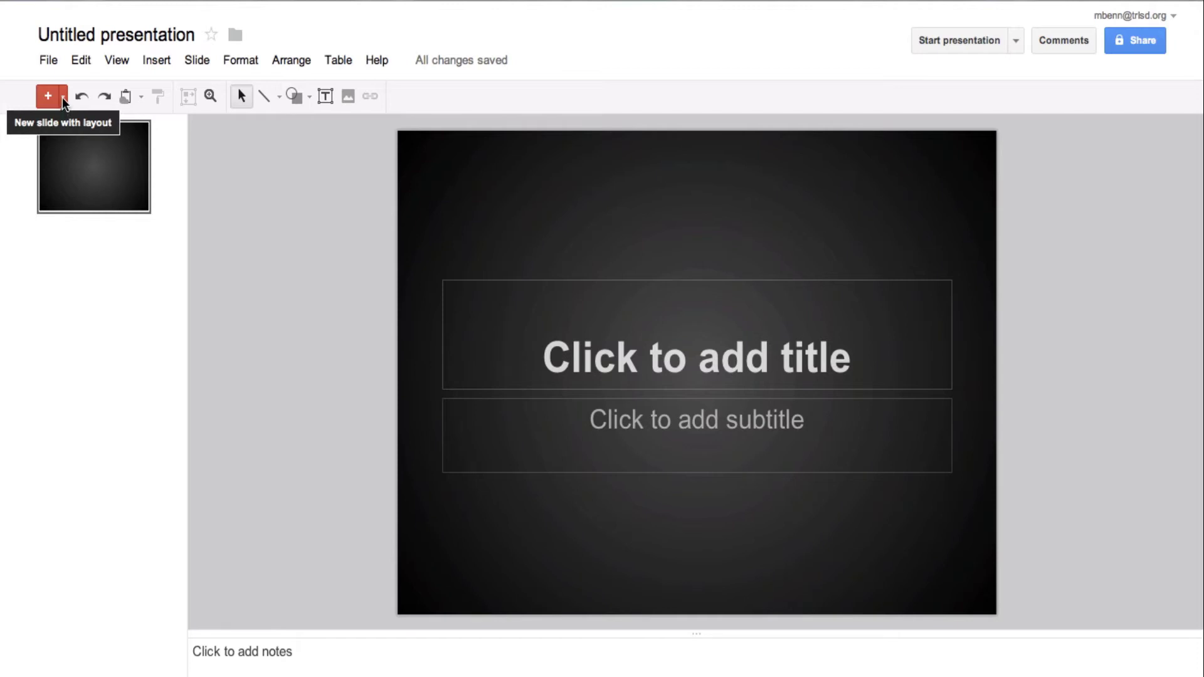
Add a Blank-layout slide and delete the original title slide.
{"action": "left_click", "coordinate": [63, 97]}
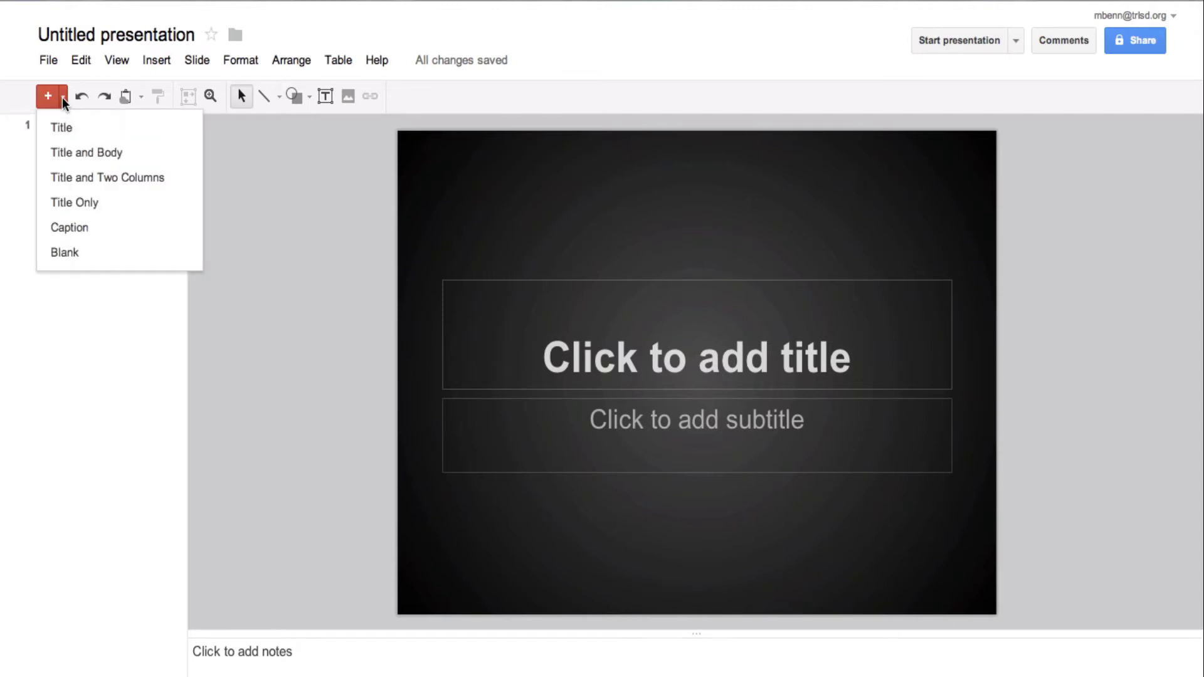
{"action": "left_click", "coordinate": [62, 97]}
{"action": "left_click", "coordinate": [62, 96]}
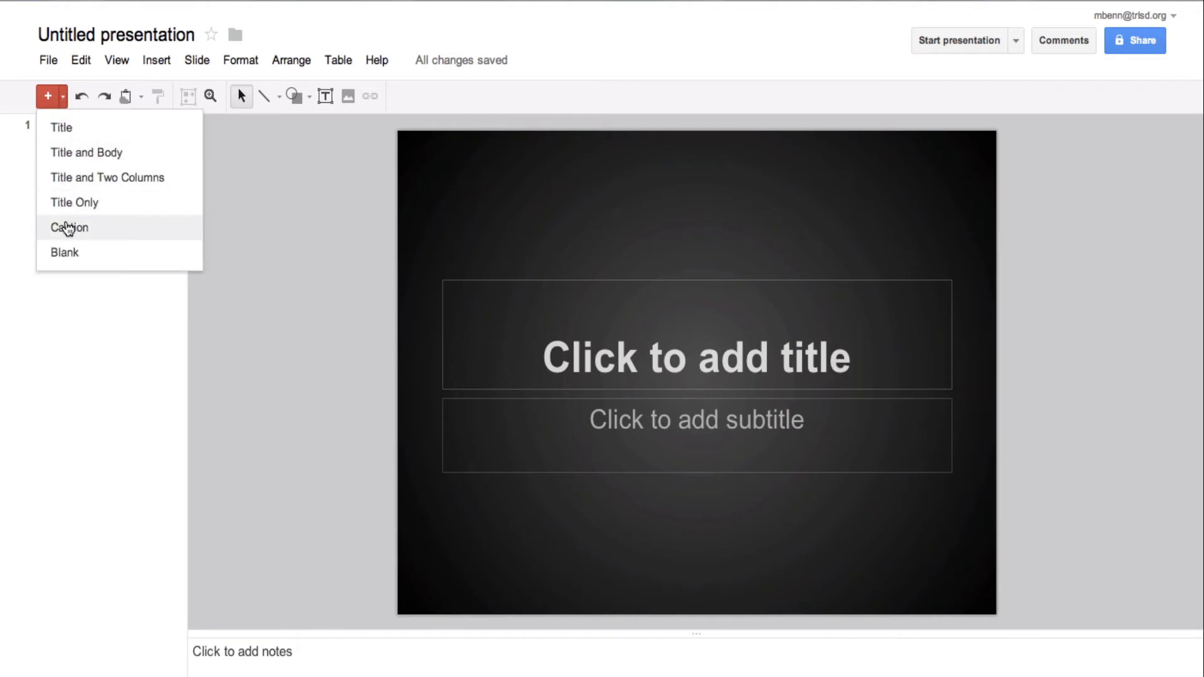
{"action": "left_click", "coordinate": [67, 254]}
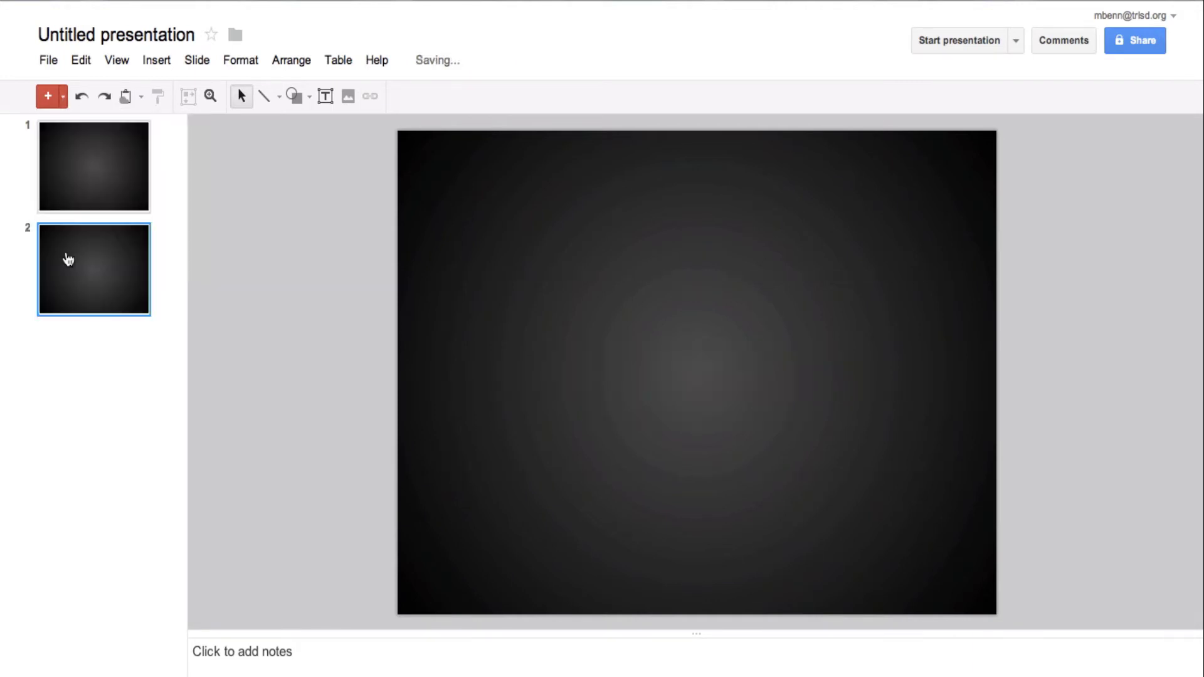
{"action": "left_click", "coordinate": [91, 183]}
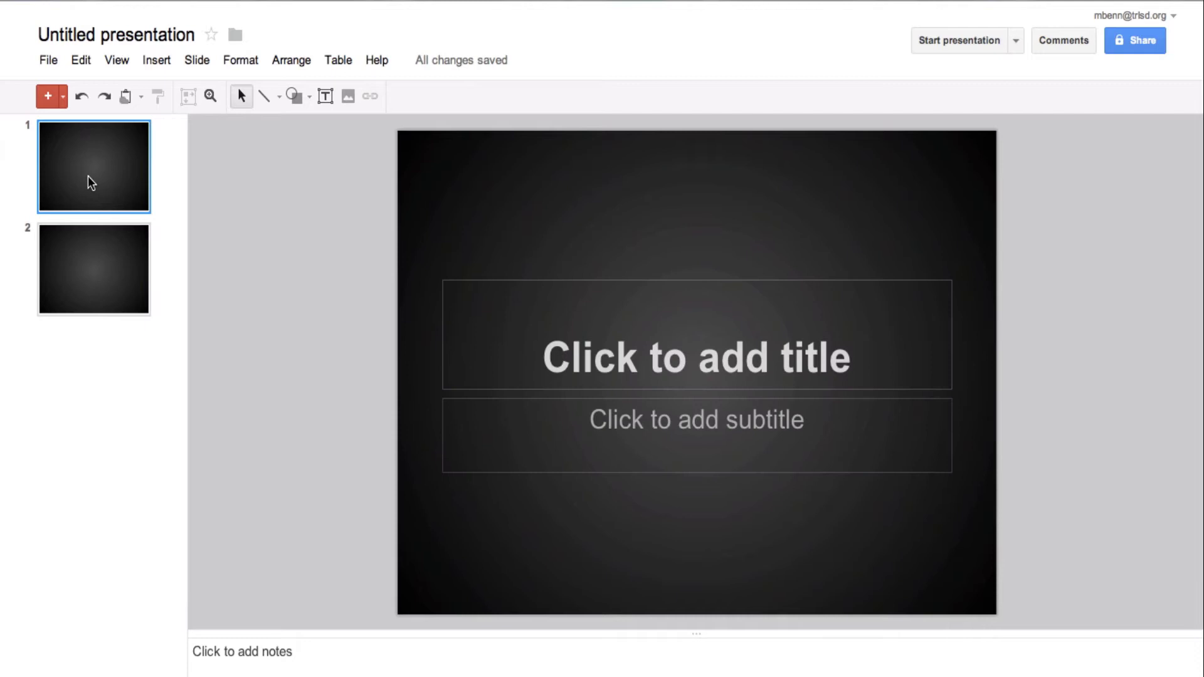
{"action": "key", "text": "Delete"}
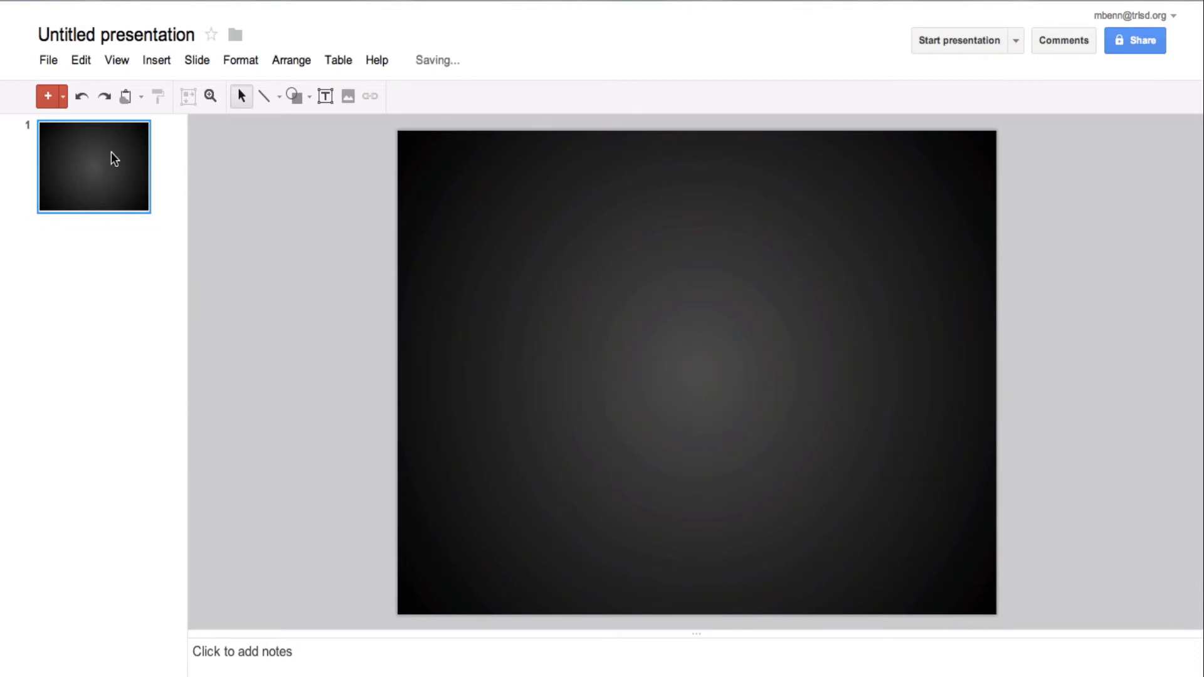
Duplicate the blank slide repeatedly until the deck holds five slides.
{"action": "right_click", "coordinate": [93, 167]}
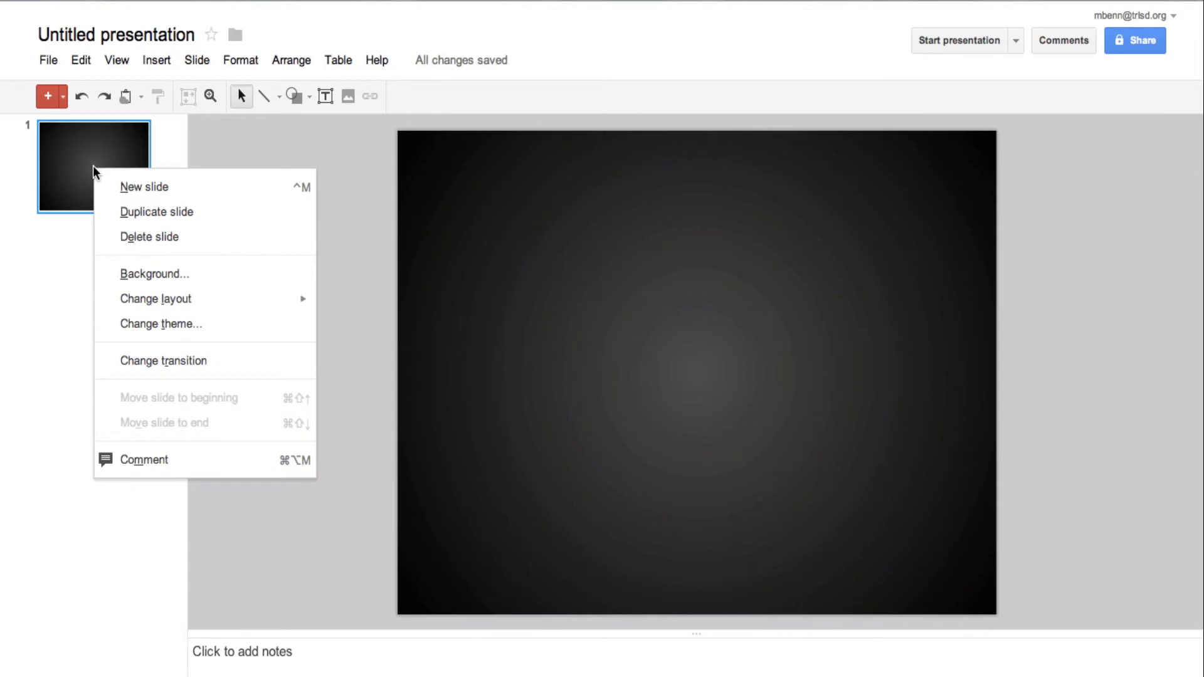
{"action": "left_click", "coordinate": [139, 213]}
{"action": "right_click", "coordinate": [101, 247]}
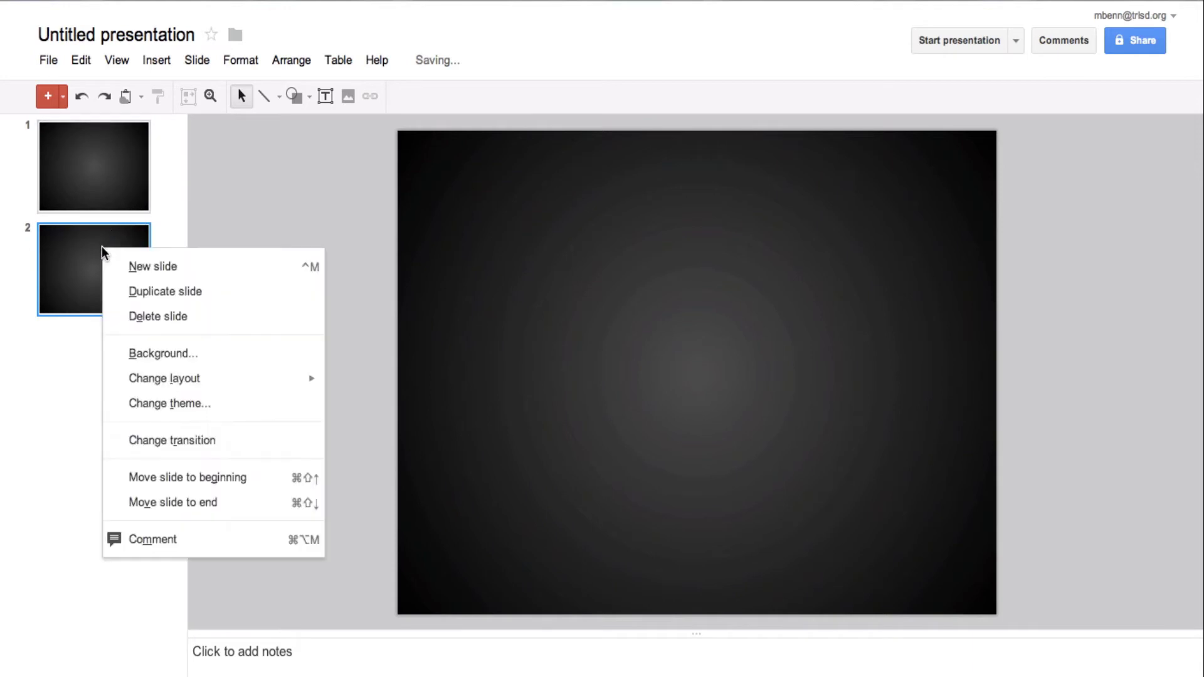
{"action": "left_click", "coordinate": [128, 292]}
{"action": "right_click", "coordinate": [107, 365]}
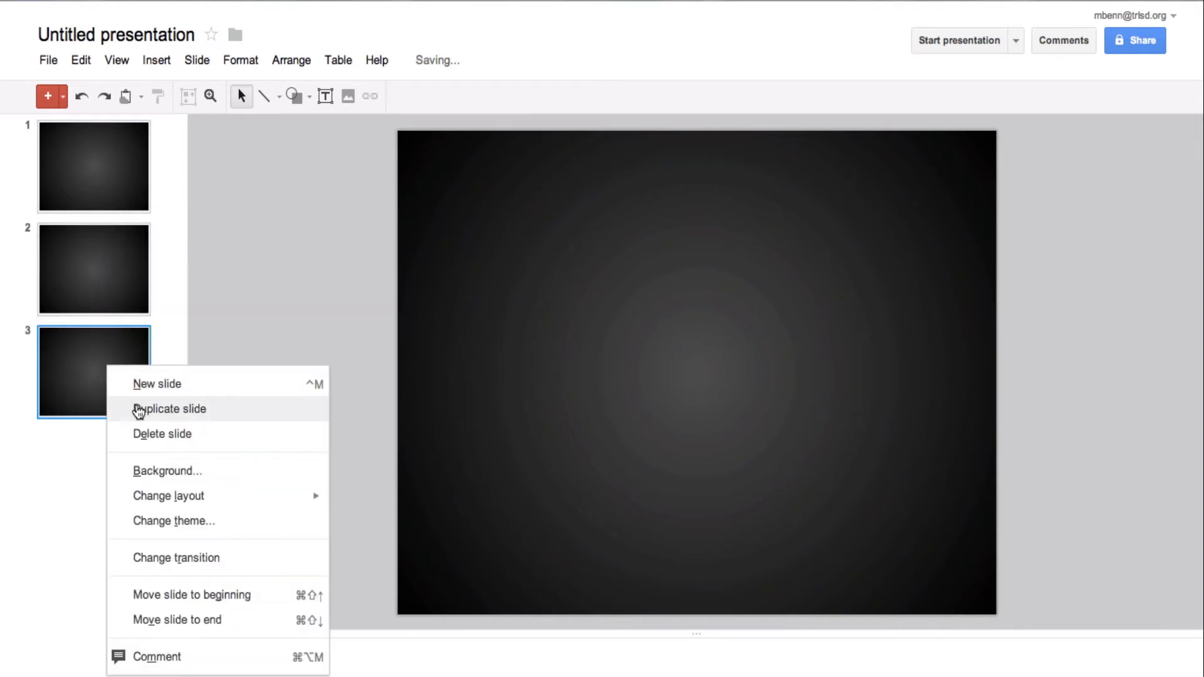
{"action": "left_click", "coordinate": [140, 410]}
{"action": "right_click", "coordinate": [113, 463]}
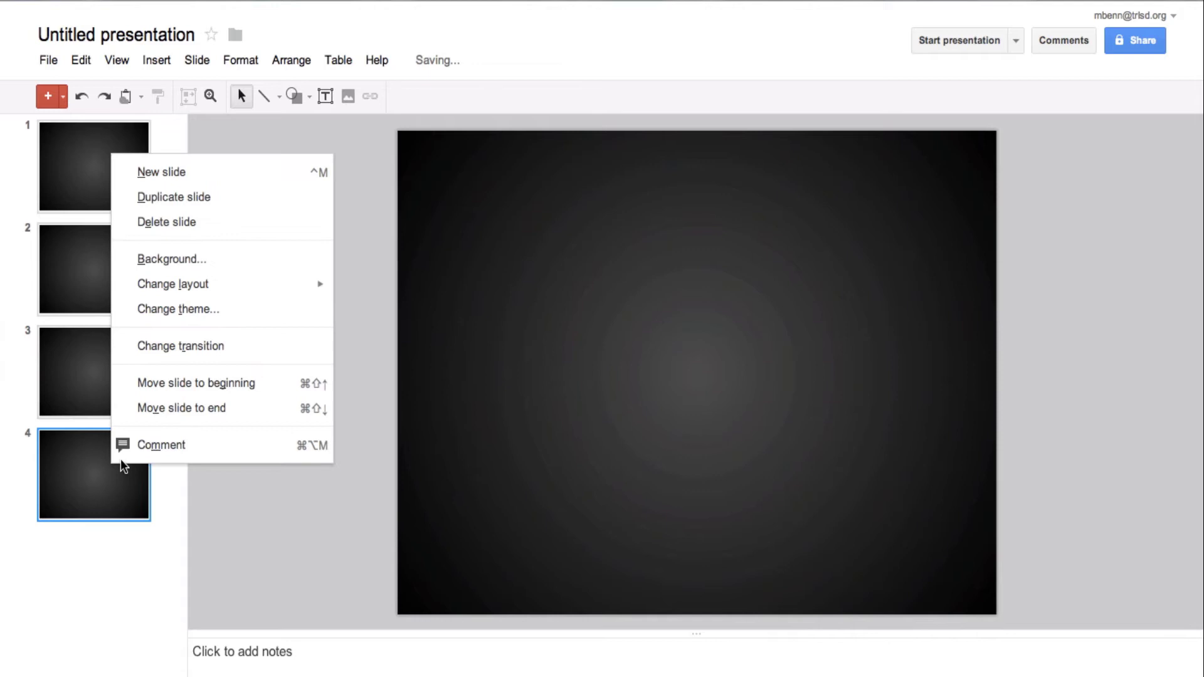
{"action": "left_click", "coordinate": [164, 201]}
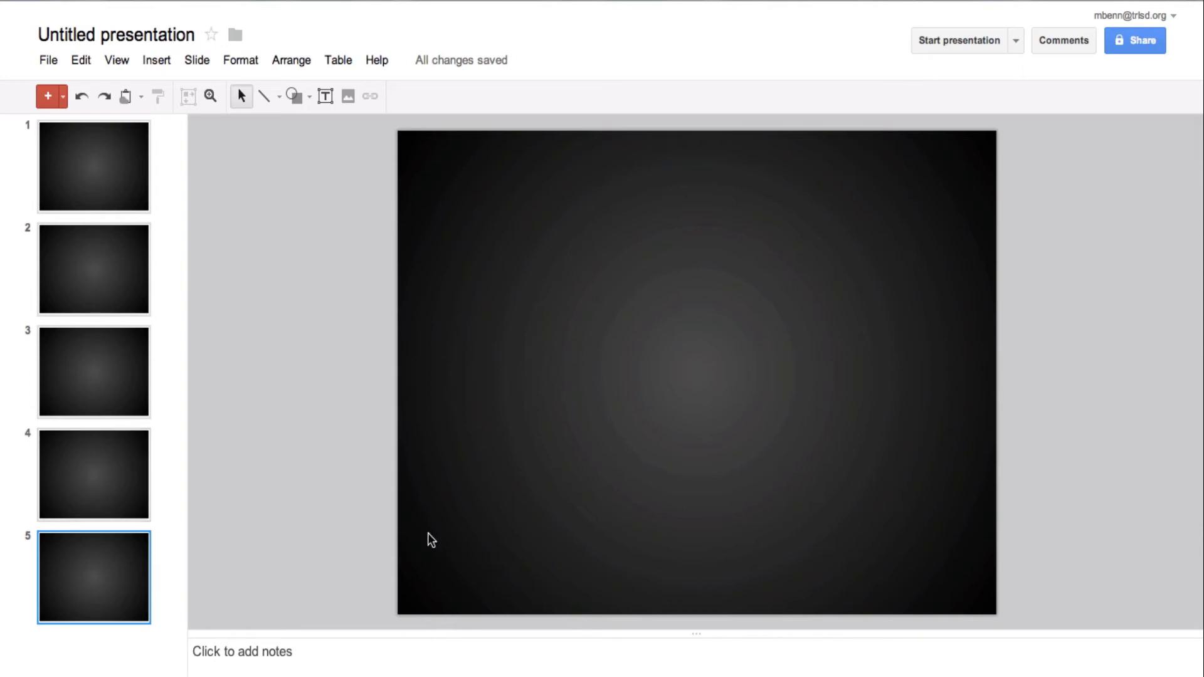
Step back through the filmstrip to select slide 1.
{"action": "left_click", "coordinate": [119, 472]}
{"action": "left_click", "coordinate": [100, 362]}
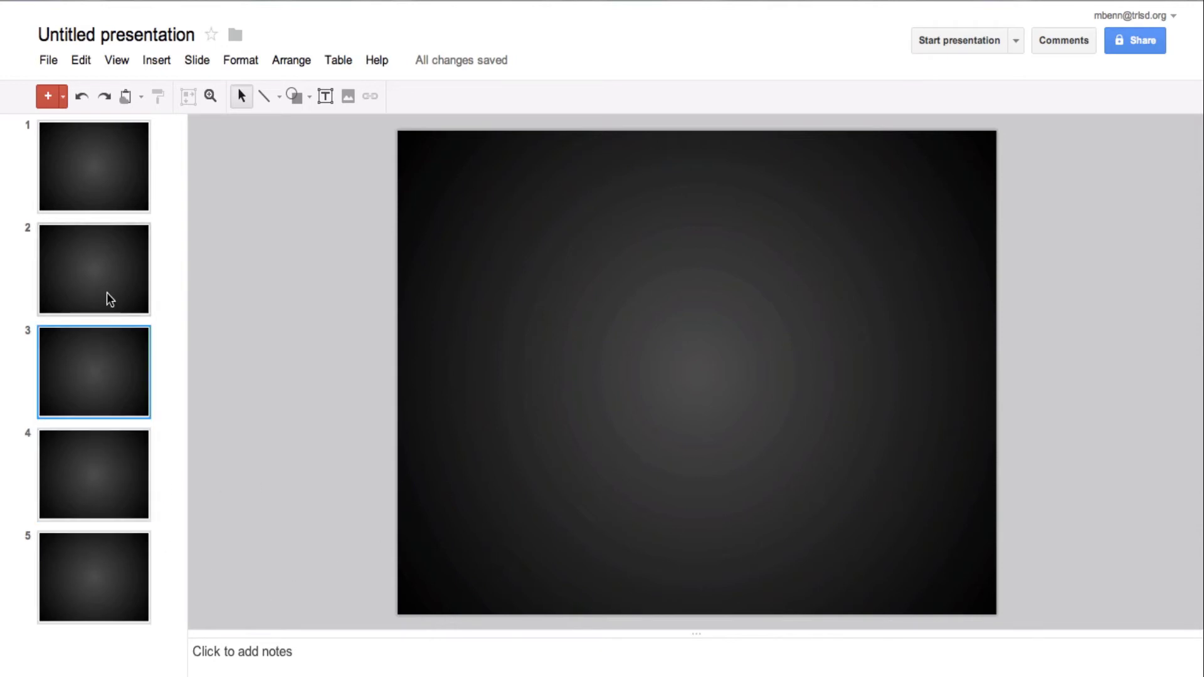
{"action": "left_click", "coordinate": [108, 279]}
{"action": "left_click", "coordinate": [109, 185]}
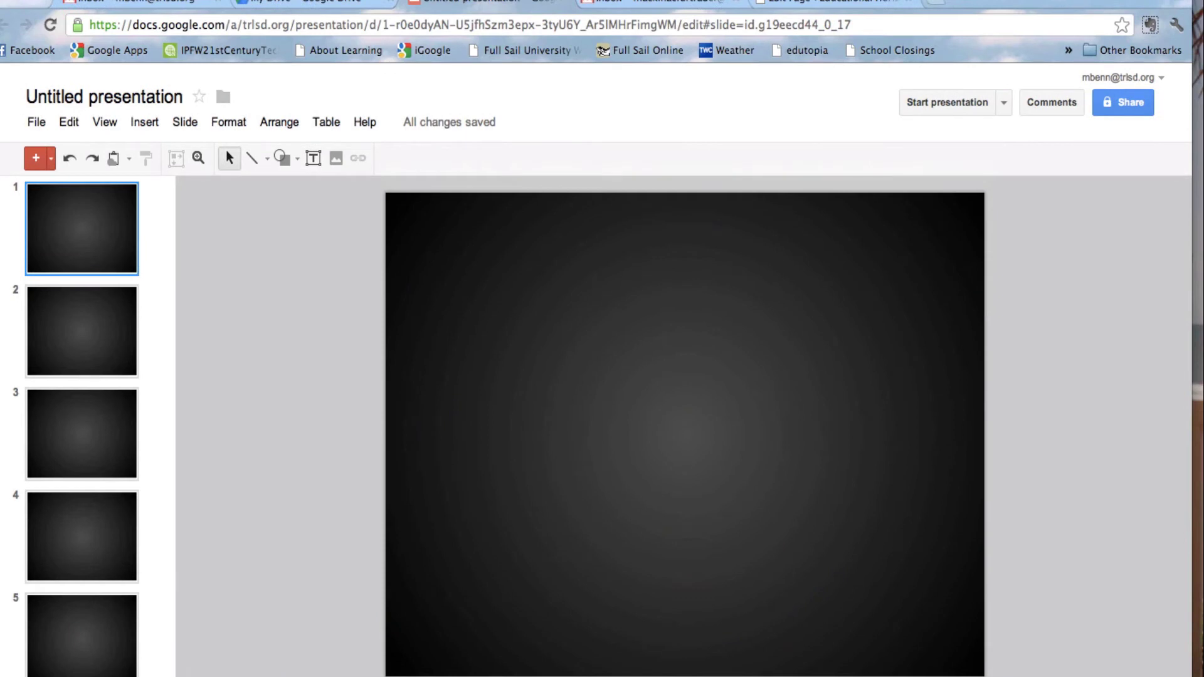
Drop the palm-tree photo onto slide 1, resize it, and move it left.
{"action": "left_click_drag", "start_coordinate": [903, 0], "coordinate": [789, 356]}
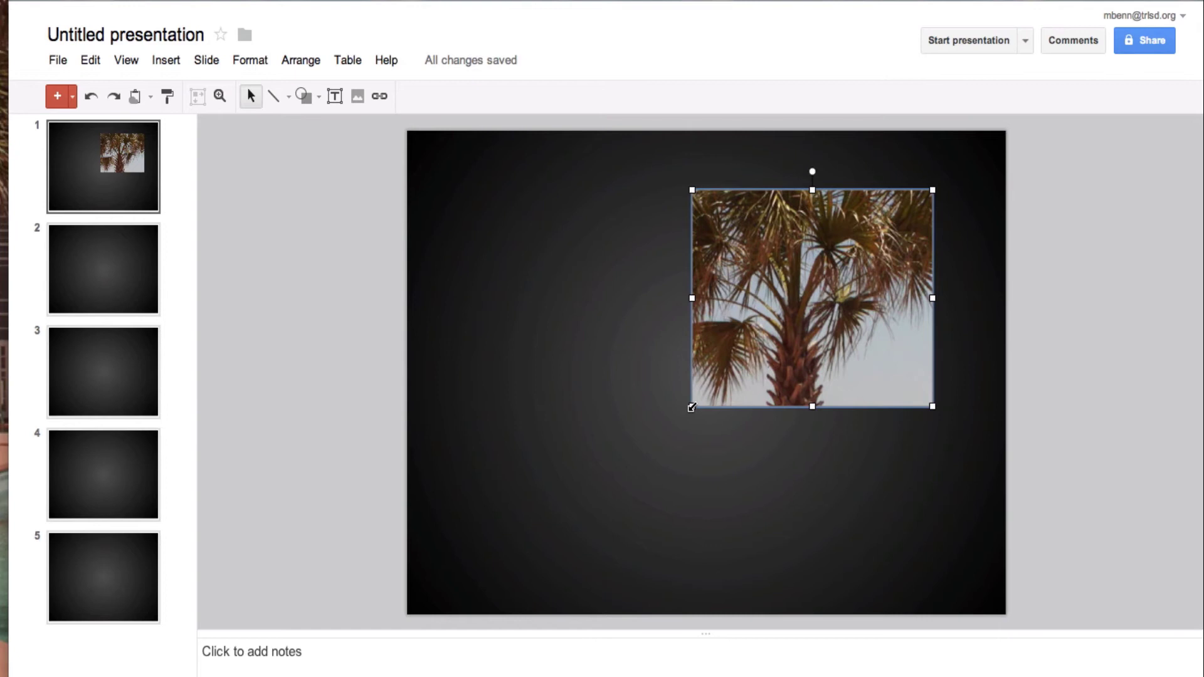
{"action": "left_click_drag", "start_coordinate": [692, 406], "coordinate": [746, 392]}
{"action": "left_click_drag", "start_coordinate": [824, 284], "coordinate": [616, 303]}
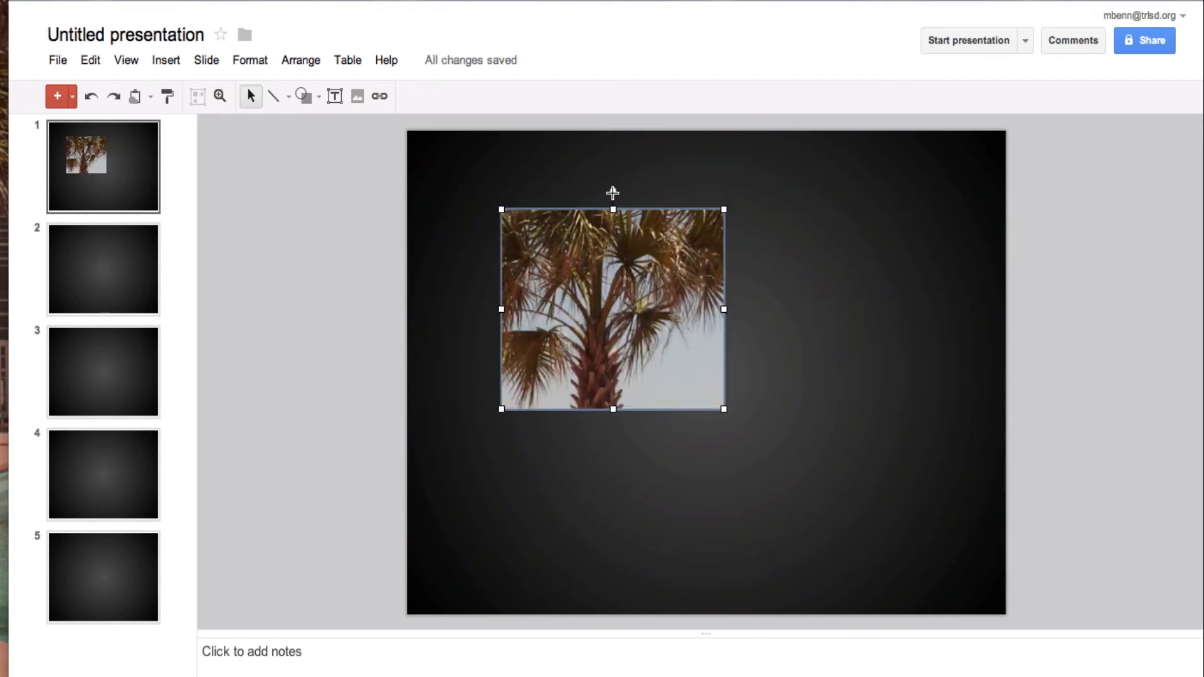
Tilt the palm-tree photo about 13 degrees and nudge it slightly up-left.
{"action": "left_click_drag", "start_coordinate": [613, 190], "coordinate": [578, 208]}
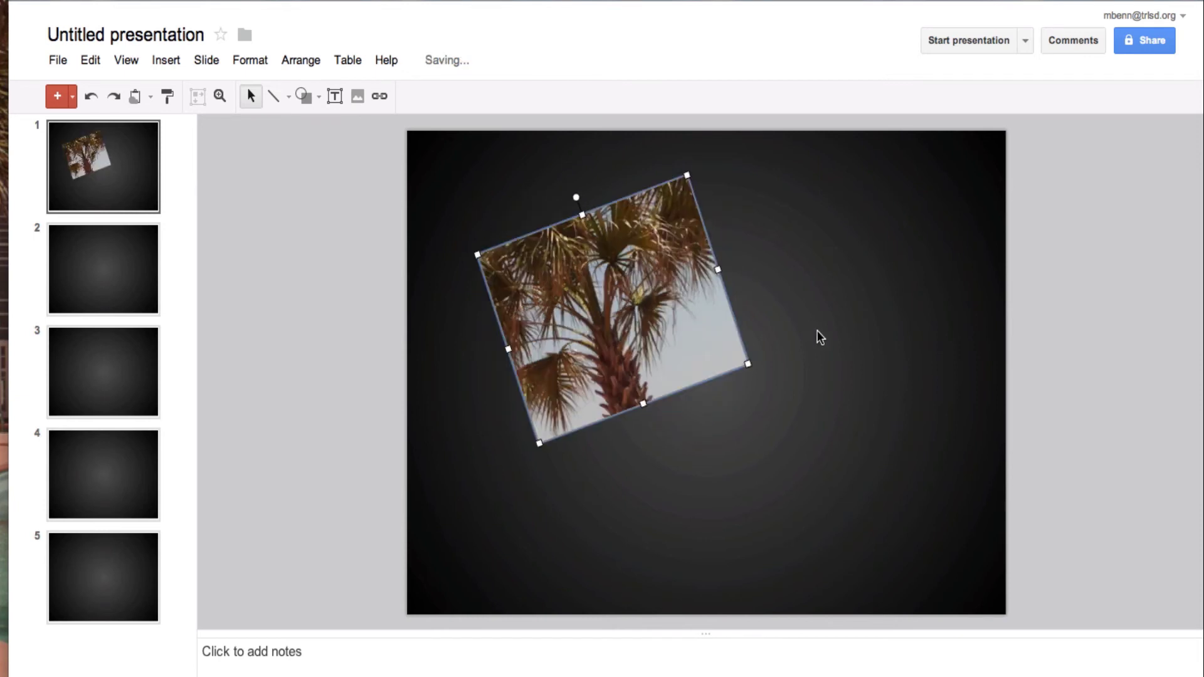
{"action": "left_click", "coordinate": [815, 307]}
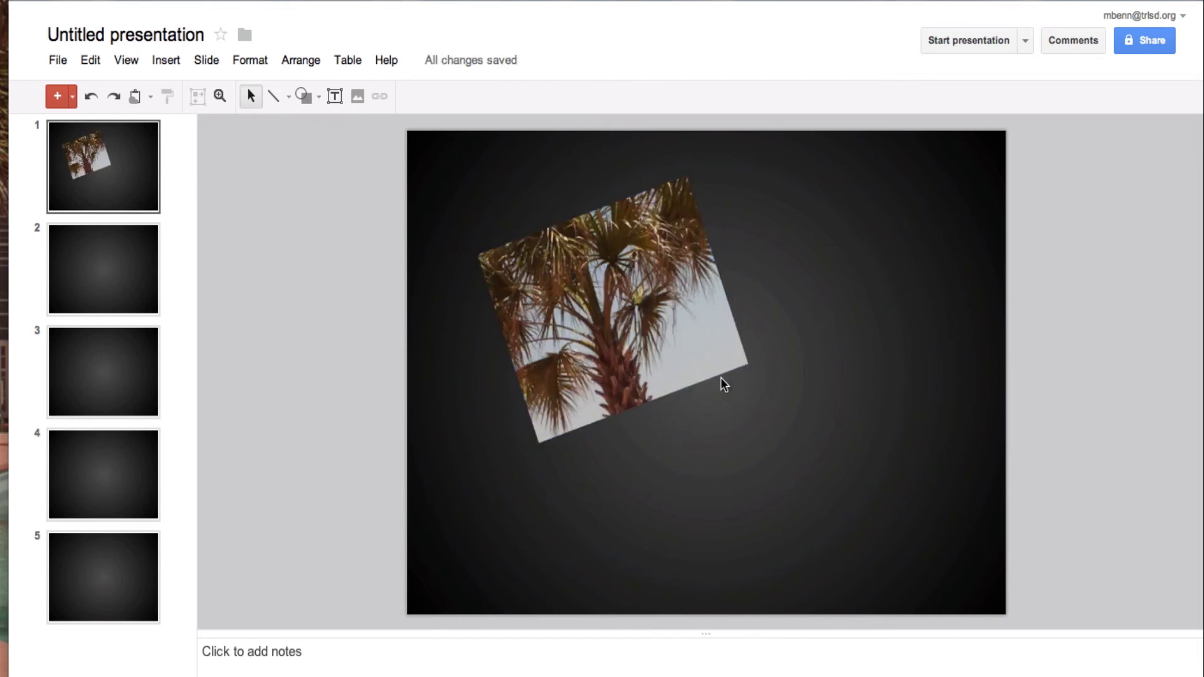
{"action": "left_click", "coordinate": [617, 316]}
{"action": "mouse_move", "coordinate": [617, 316]}
{"action": "left_mouse_down"}
{"action": "mouse_move", "coordinate": [751, 408]}
{"action": "mouse_move", "coordinate": [607, 306]}
{"action": "left_mouse_up"}
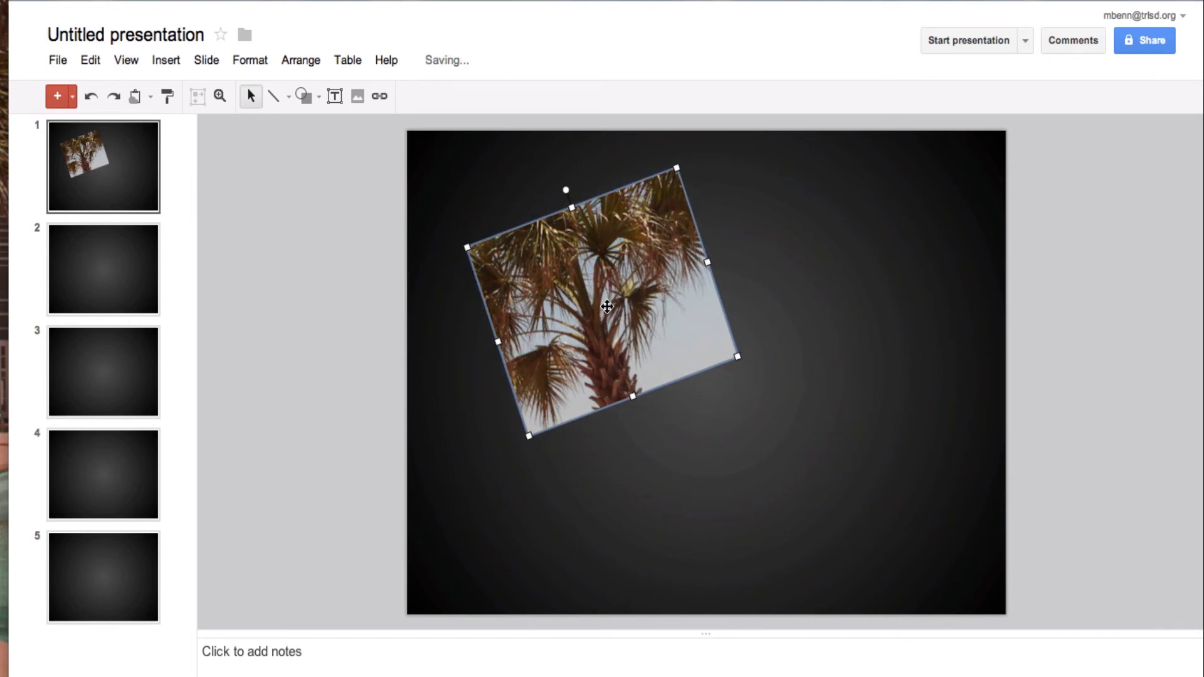
{"action": "left_click", "coordinate": [797, 449]}
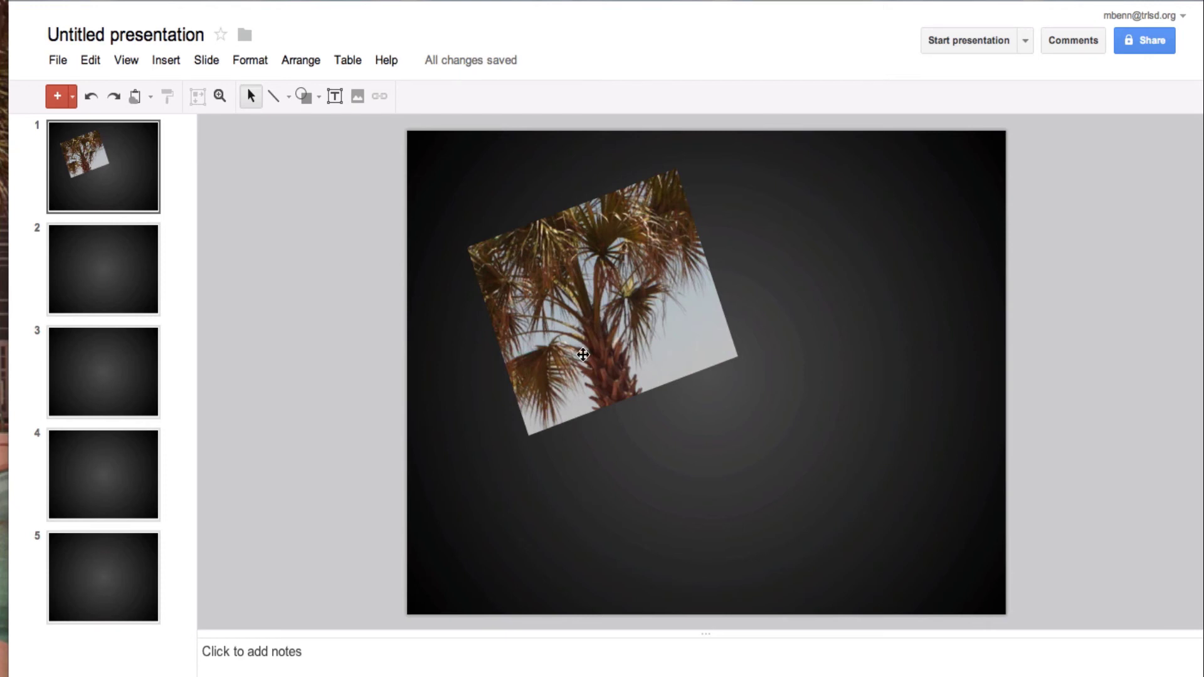
Draw a text box in the lower right of slide 1.
{"action": "left_click", "coordinate": [166, 61]}
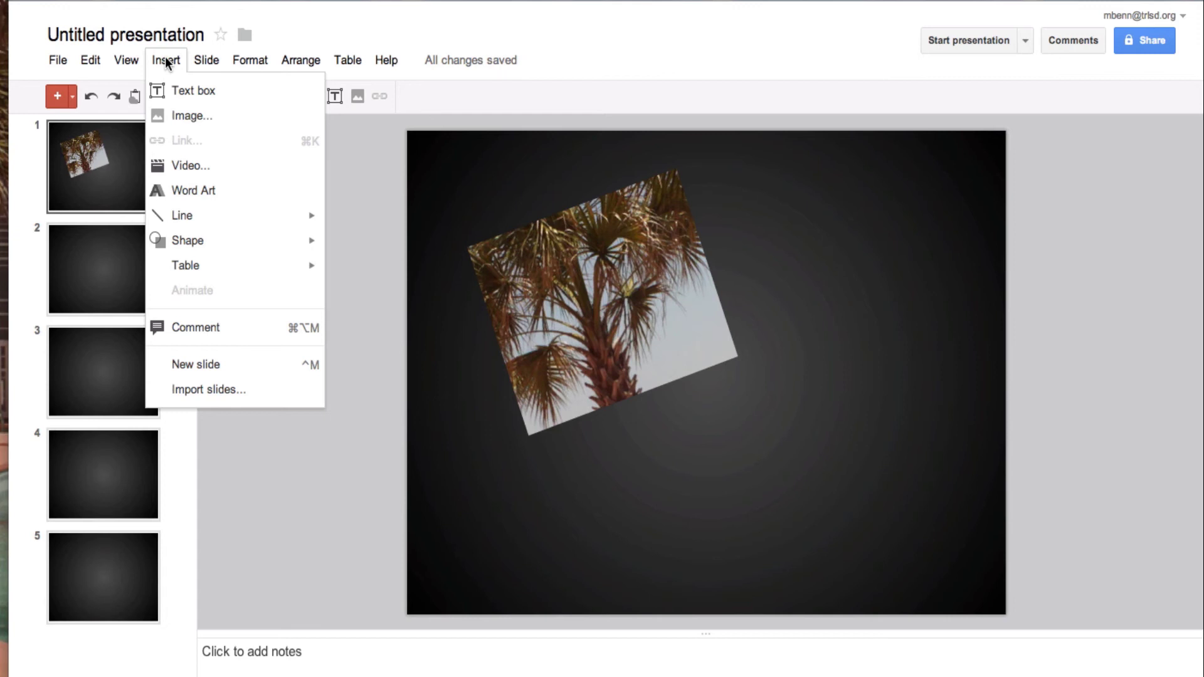
{"action": "left_click", "coordinate": [189, 93]}
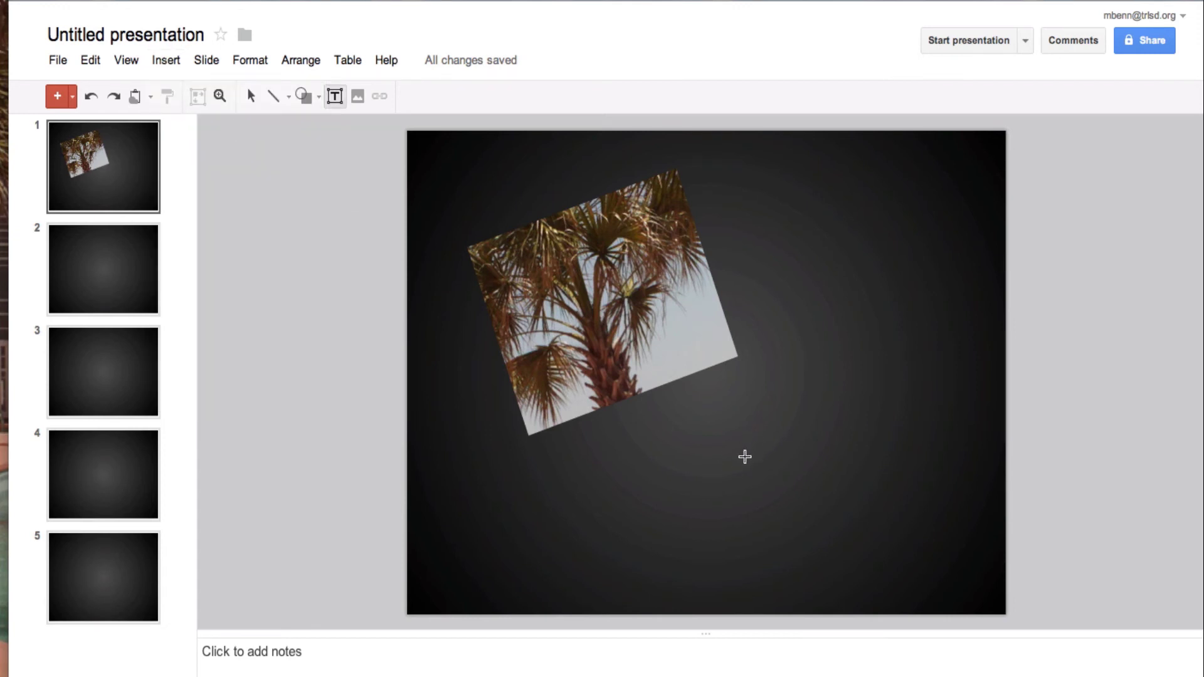
{"action": "left_click_drag", "start_coordinate": [721, 439], "coordinate": [909, 520]}
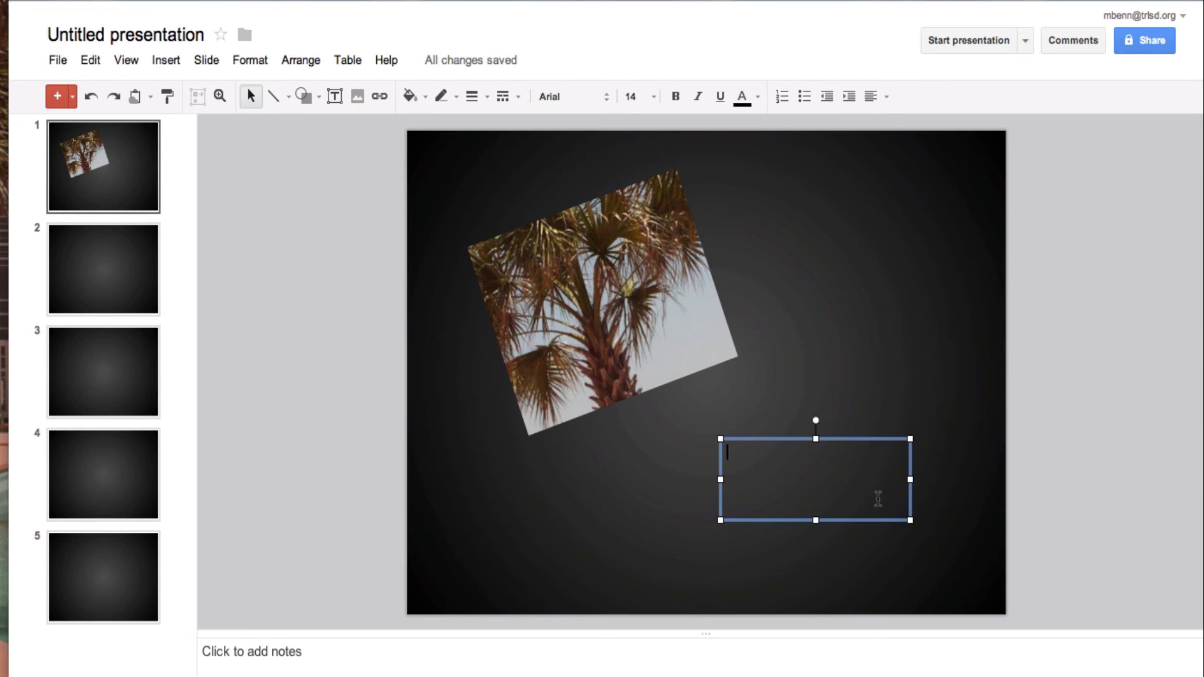
Set the font size to 36 and type 'This is great'.
{"action": "left_click", "coordinate": [653, 96]}
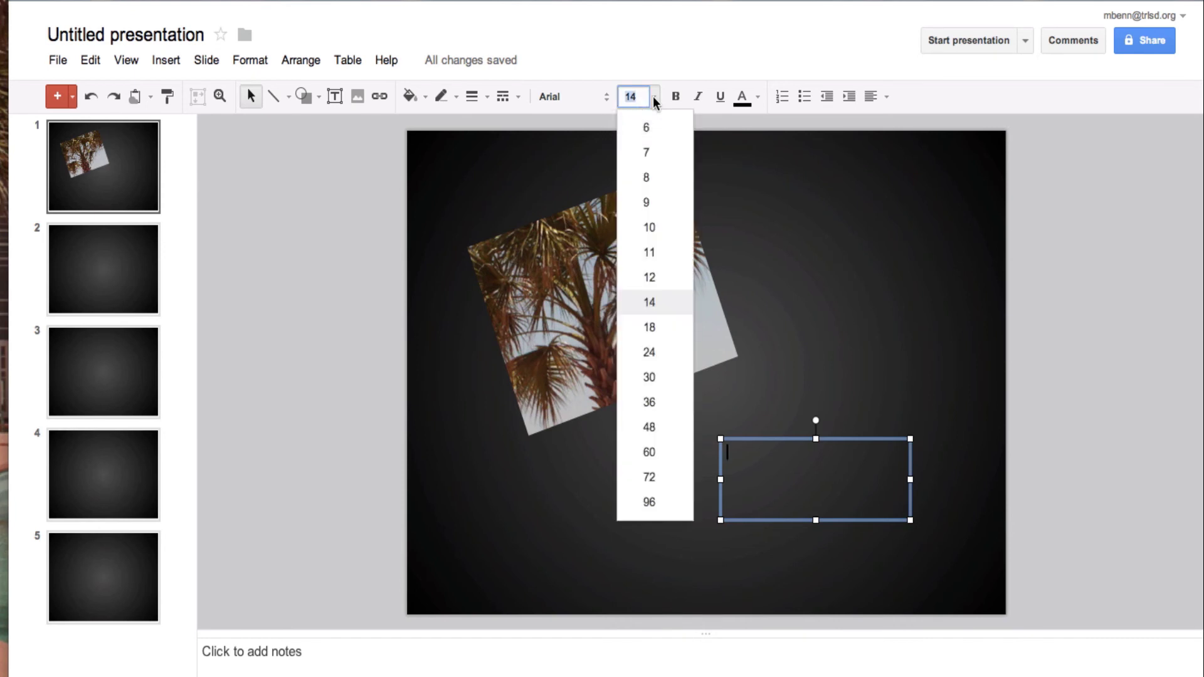
{"action": "left_click", "coordinate": [649, 402]}
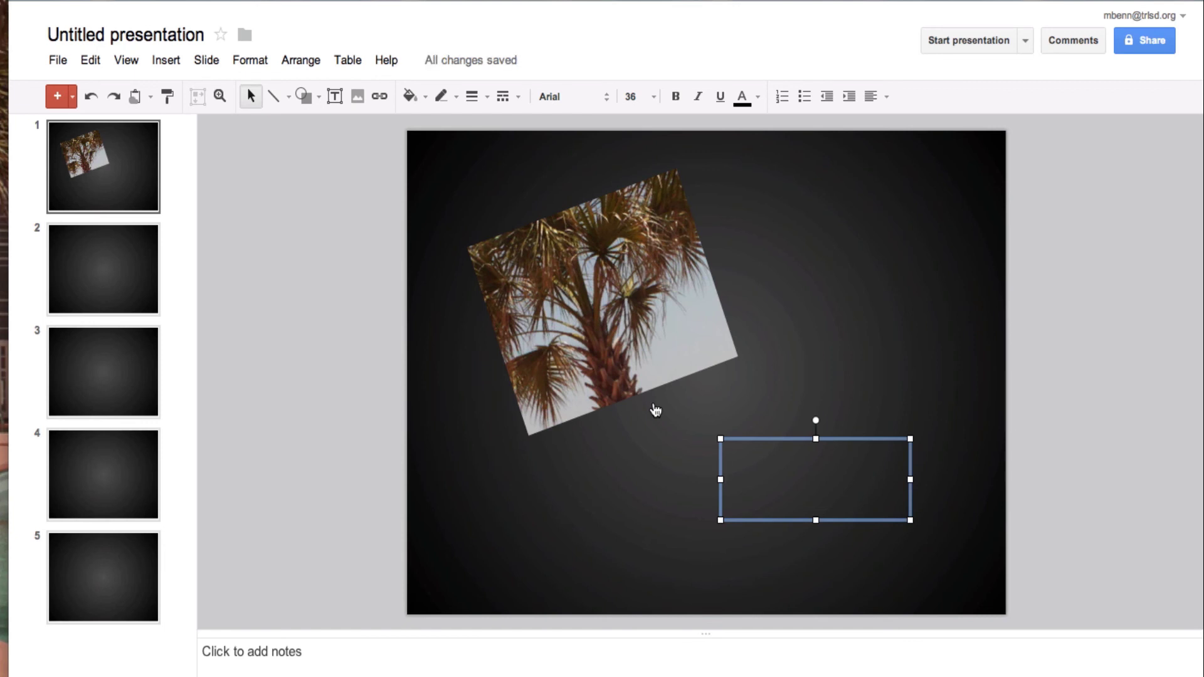
{"action": "type", "text": "This is "}
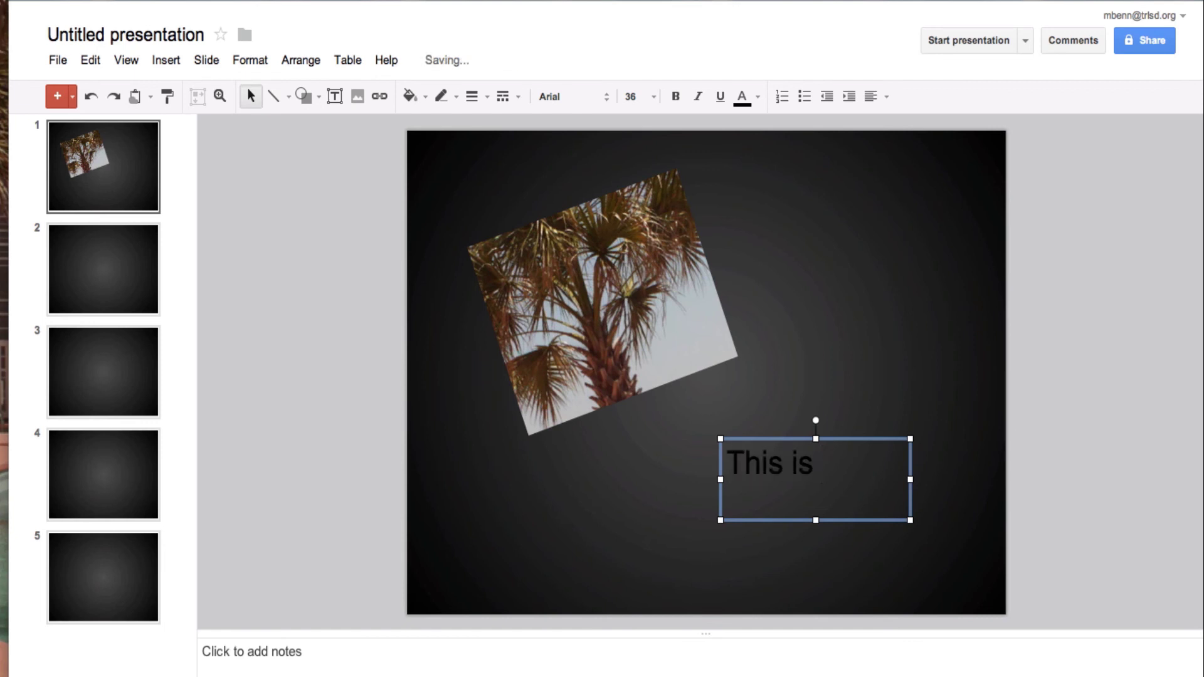
{"action": "type", "text": "great"}
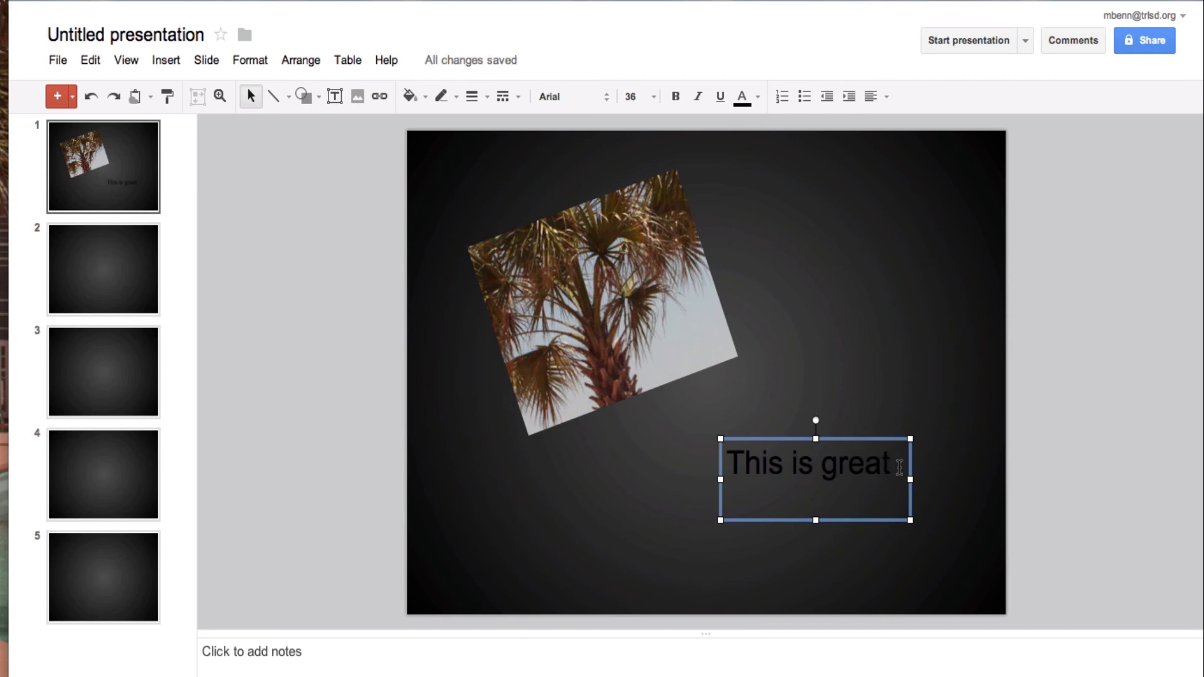
{"action": "left_click_drag", "start_coordinate": [897, 467], "coordinate": [727, 467]}
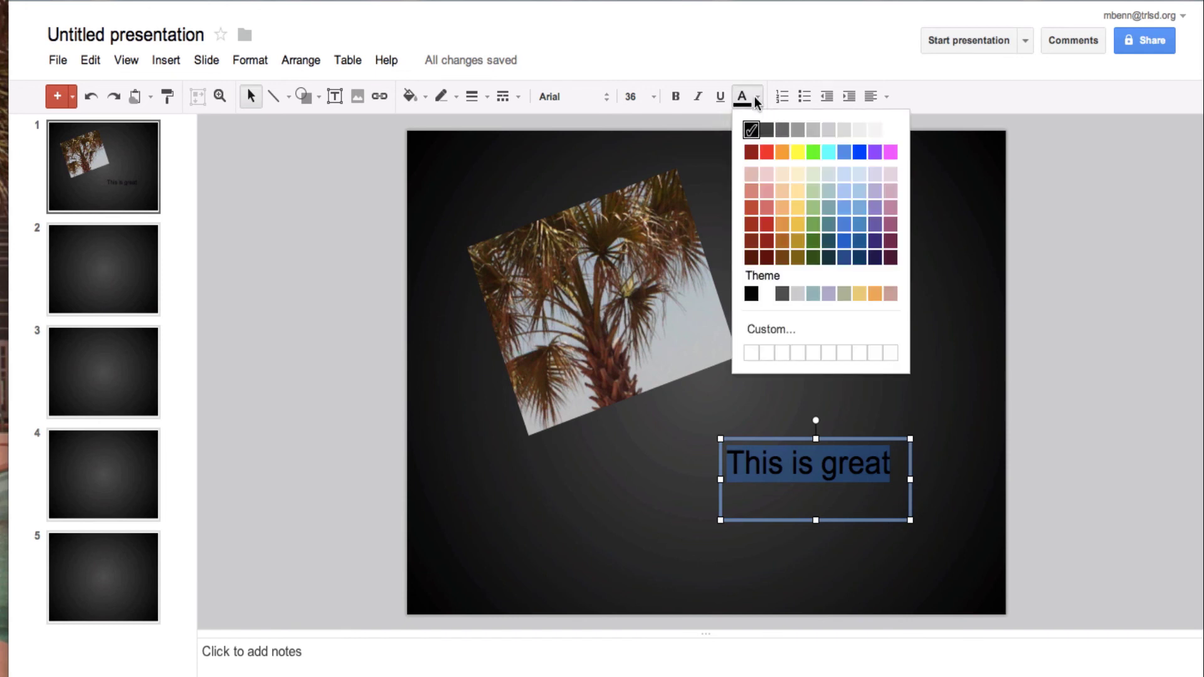
Color the selected 'This is great' text red and deselect the box.
{"action": "left_click", "coordinate": [766, 153]}
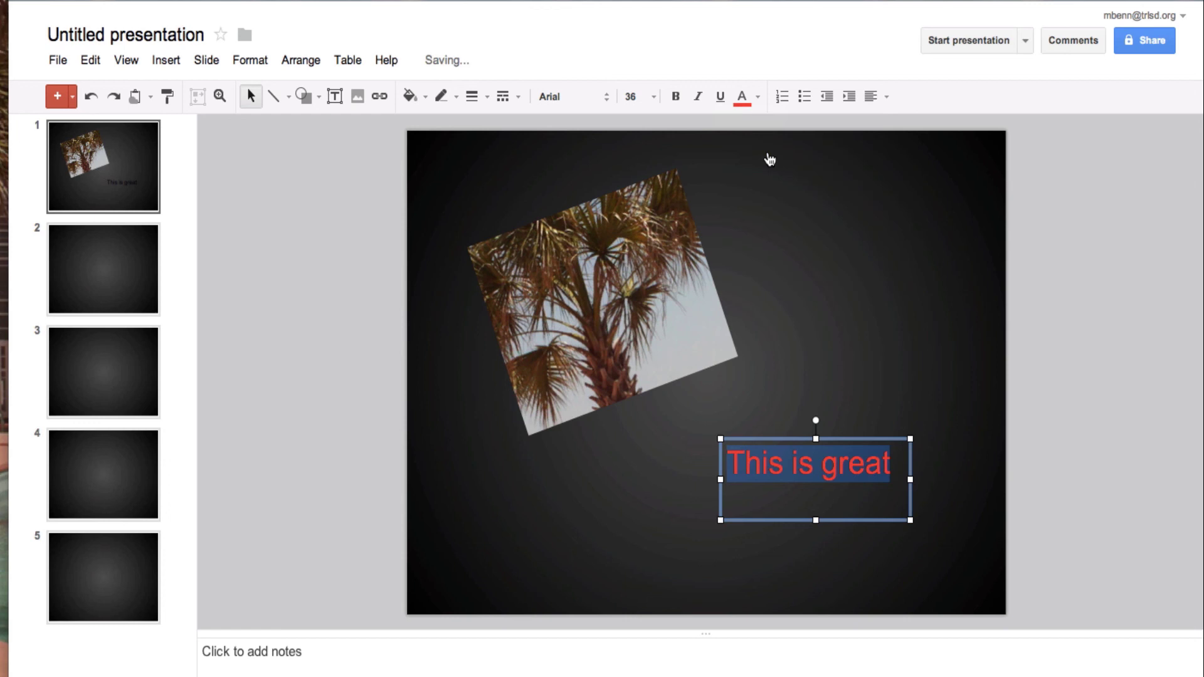
{"action": "left_click", "coordinate": [972, 523]}
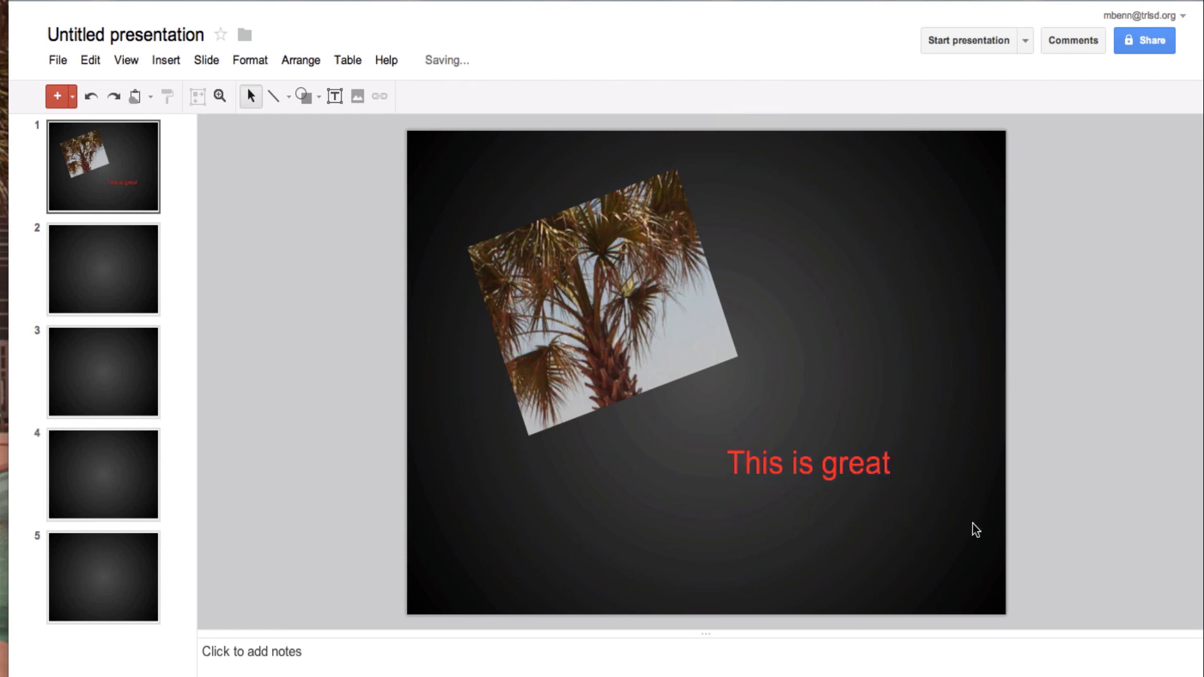
Move the red 'This is great' box to the upper right and straighten it level.
{"action": "left_click", "coordinate": [818, 475]}
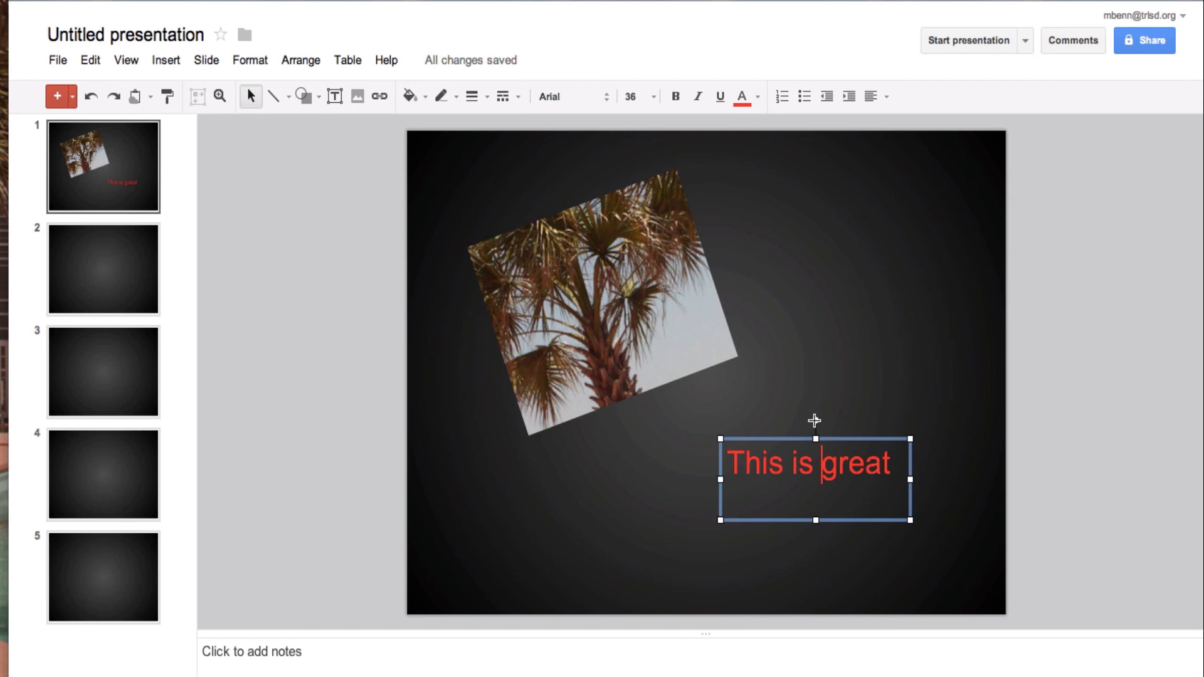
{"action": "mouse_move", "coordinate": [816, 420]}
{"action": "left_mouse_down"}
{"action": "mouse_move", "coordinate": [832, 421]}
{"action": "mouse_move", "coordinate": [816, 416]}
{"action": "left_mouse_up"}
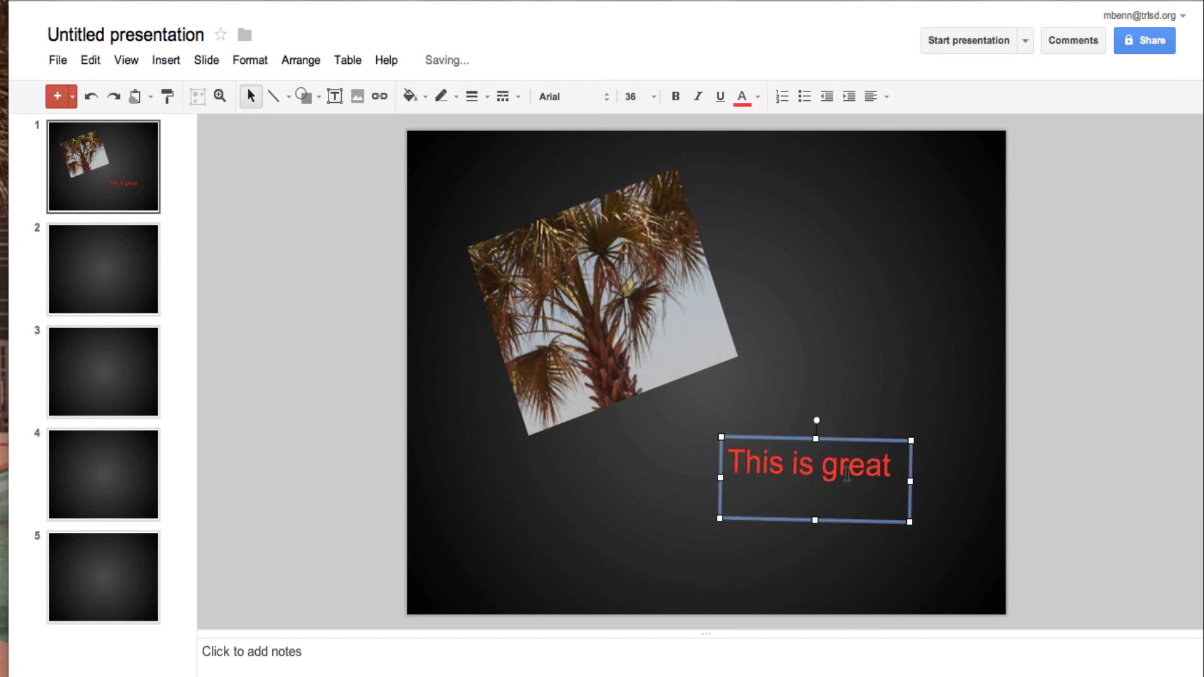
{"action": "left_click_drag", "start_coordinate": [816, 478], "coordinate": [861, 257]}
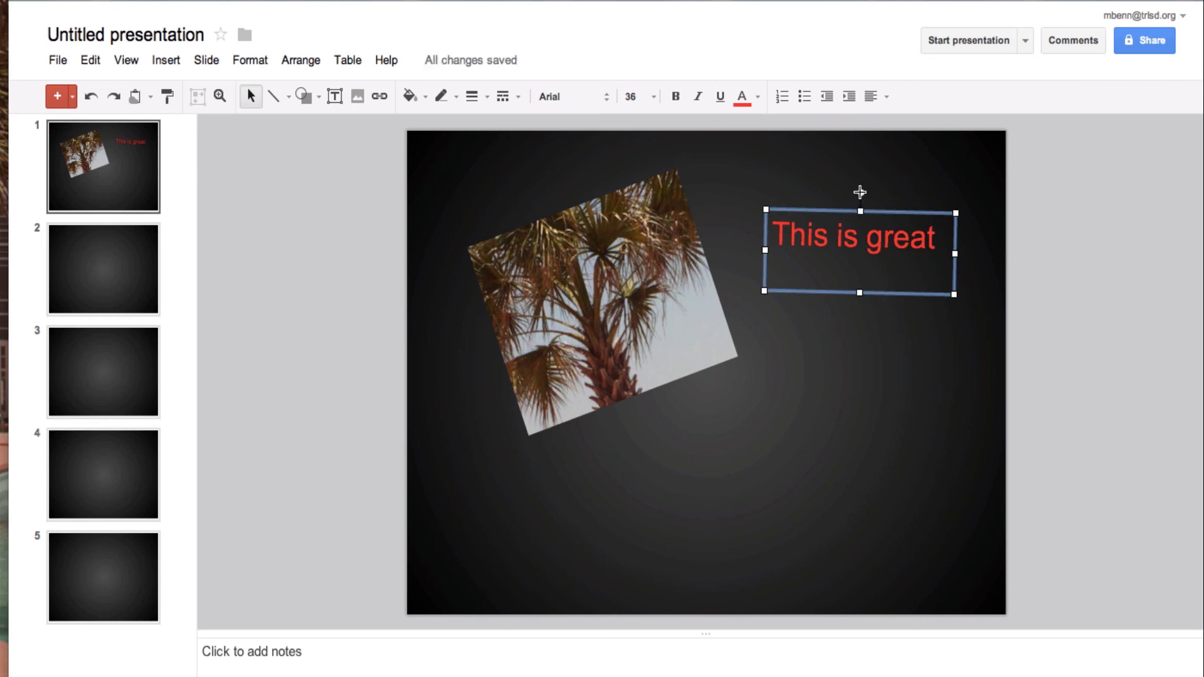
{"action": "left_click_drag", "start_coordinate": [859, 192], "coordinate": [858, 192]}
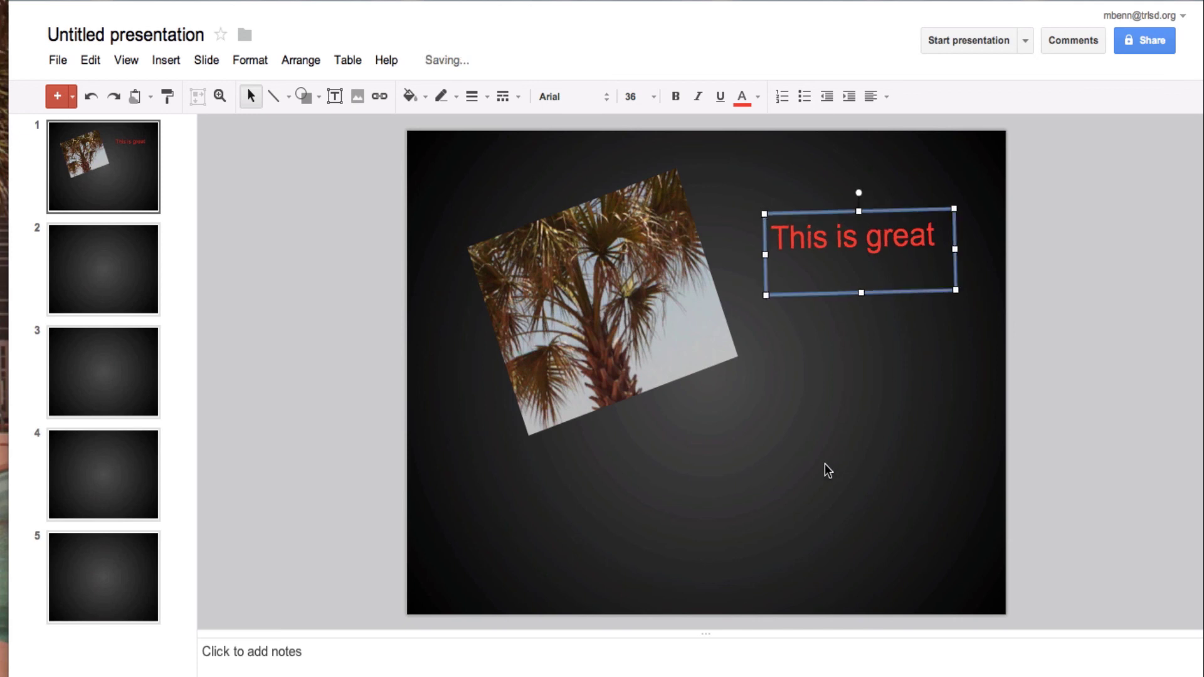